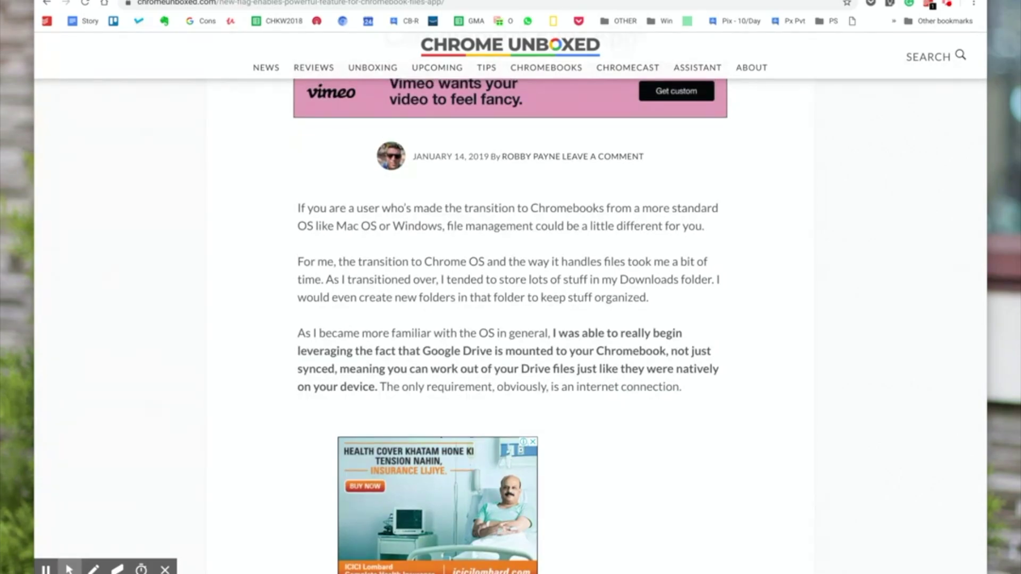
Scroll the Chrome Unboxed article to the enable-myfiles-volume paragraph and its Files app screenshot.
{"action": "scroll", "coordinate": [510, 319], "scroll_direction": "down", "scroll_amount": 8}
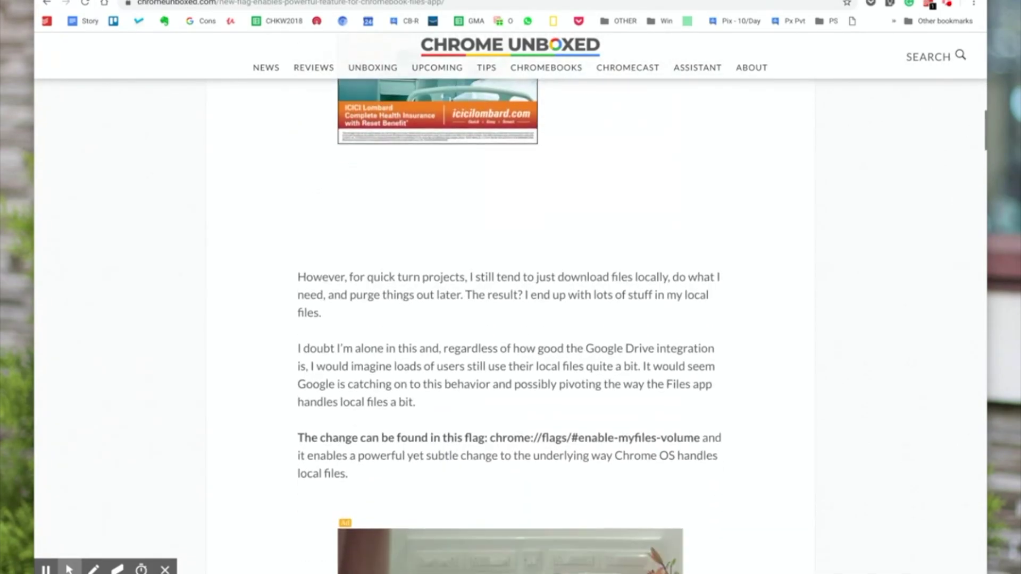
{"action": "scroll", "coordinate": [511, 320], "scroll_direction": "down", "scroll_amount": 10}
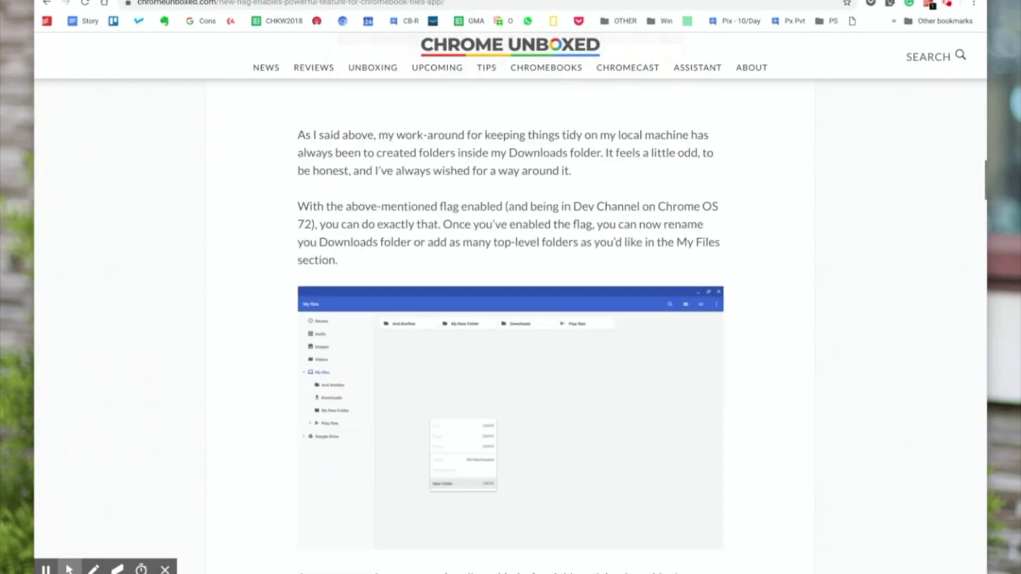
{"action": "scroll", "coordinate": [511, 319], "scroll_direction": "down", "scroll_amount": 1}
{"action": "scroll", "coordinate": [511, 319], "scroll_direction": "down", "scroll_amount": 1}
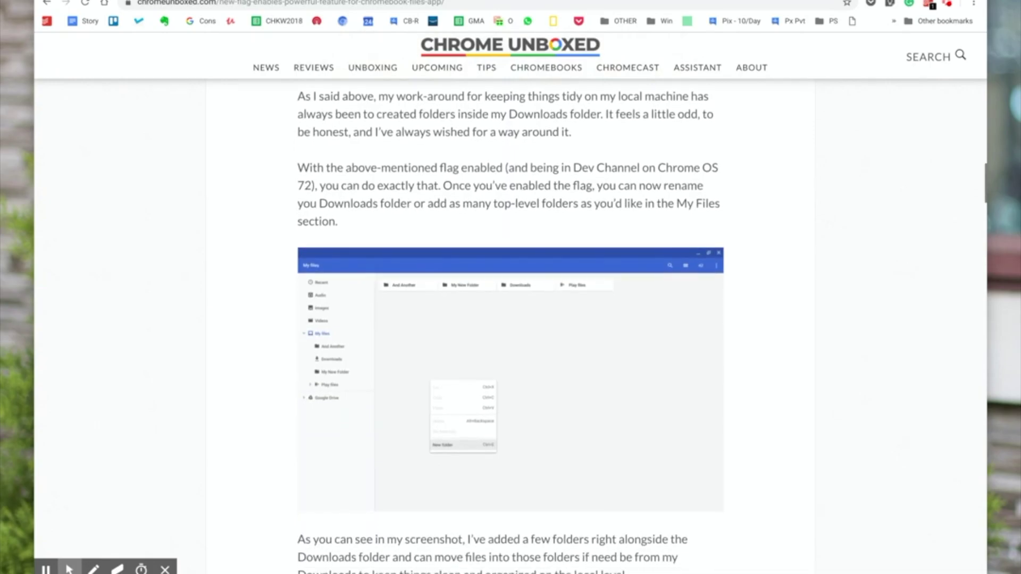
{"action": "scroll", "coordinate": [511, 319], "scroll_direction": "down", "scroll_amount": 2}
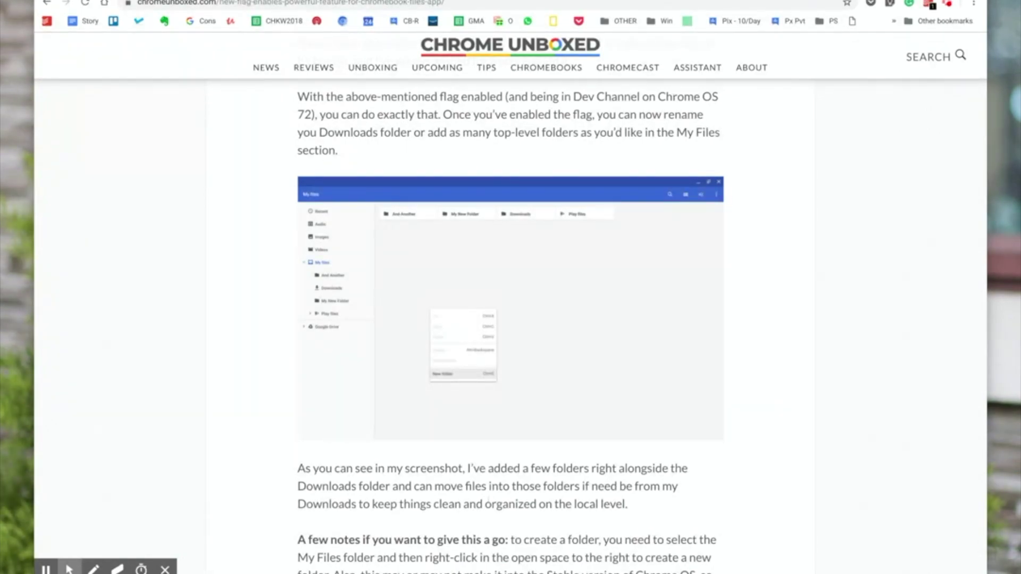
{"action": "key", "text": "alt+shift+m"}
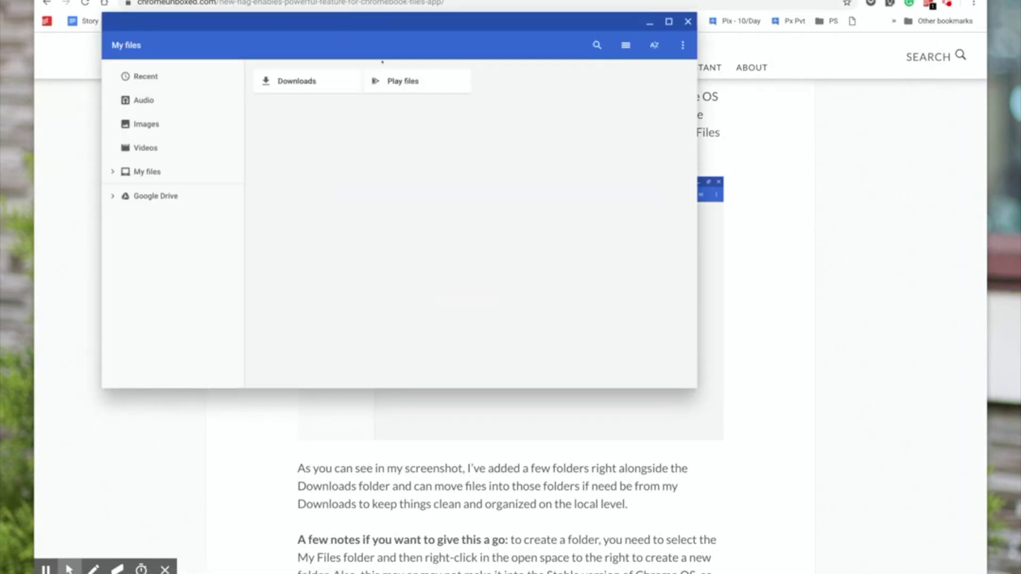
{"action": "left_click", "coordinate": [323, 82]}
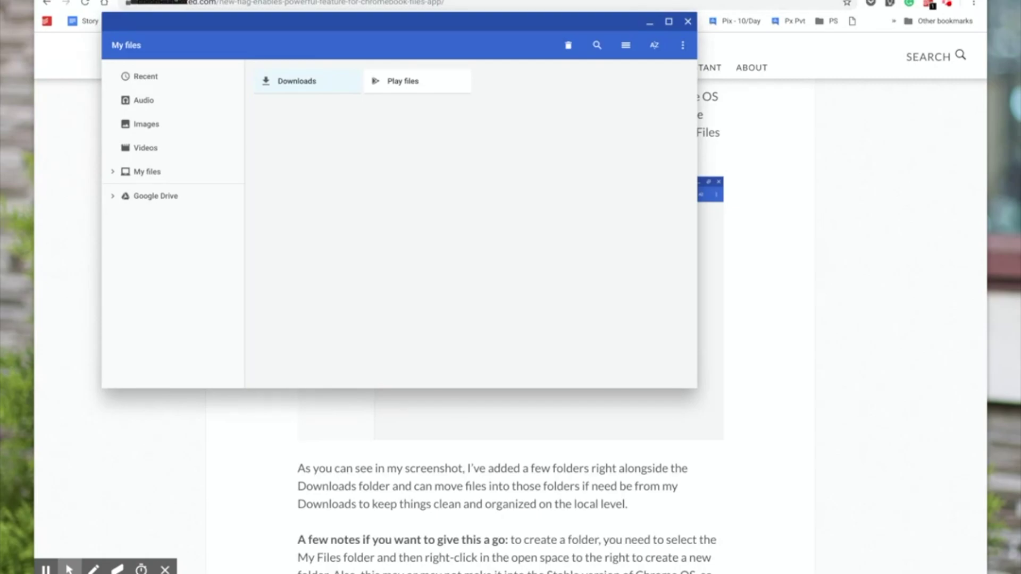
{"action": "key", "text": "ctrl+w"}
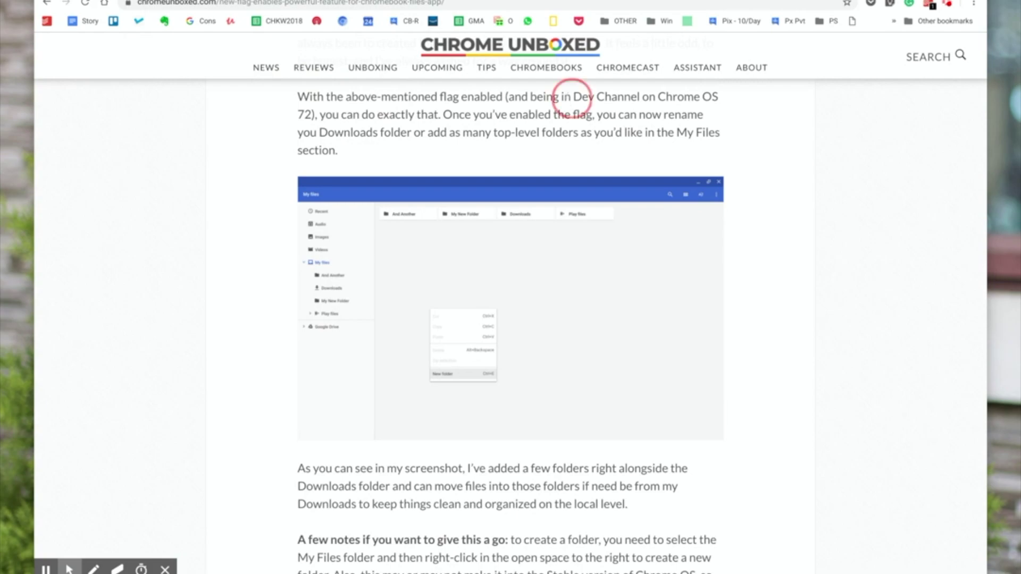
Highlight the article's Dev Channel requirement and scroll chrome://flags down to Enable MyFiles as Volume.
{"action": "left_click_drag", "start_coordinate": [571, 98], "coordinate": [314, 112]}
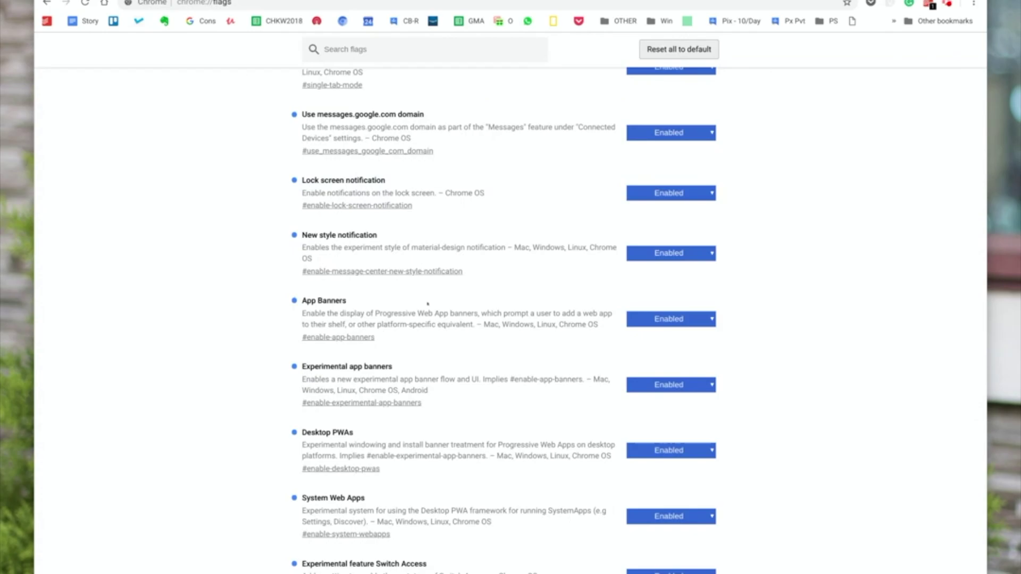
{"action": "scroll", "coordinate": [428, 304], "scroll_direction": "down", "scroll_amount": 6}
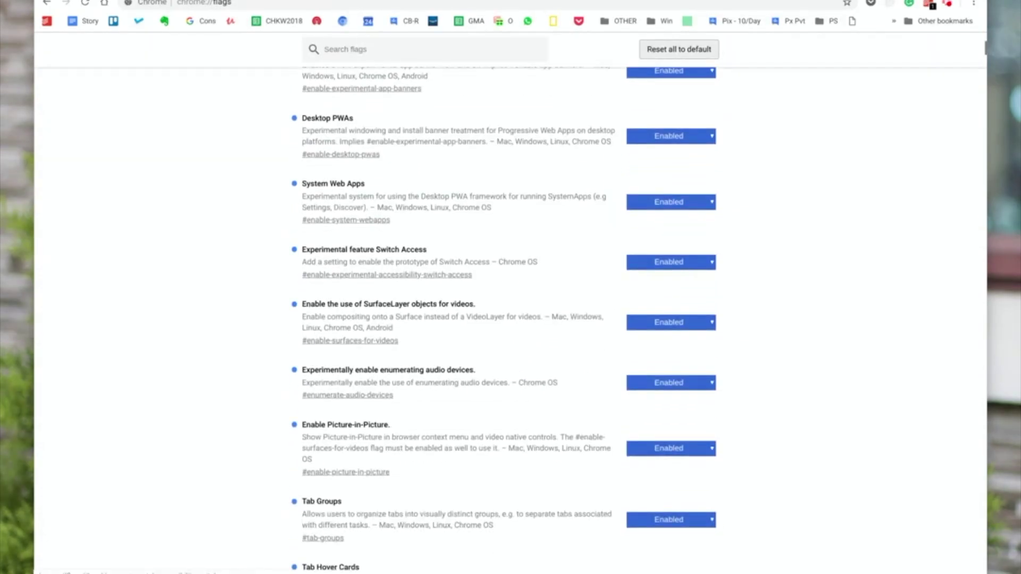
{"action": "scroll", "coordinate": [470, 330], "scroll_direction": "down", "scroll_amount": 4}
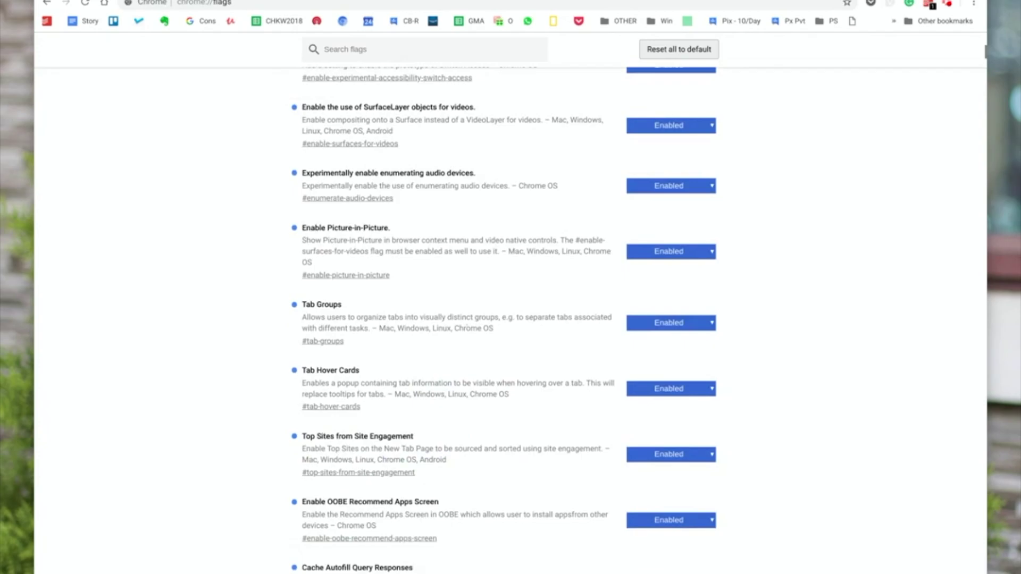
{"action": "scroll", "coordinate": [504, 319], "scroll_direction": "down", "scroll_amount": 5}
Confirm the Enable MyFiles as Volume flag shows Enabled, then bring up the Files app with Alt+Shift+M.
{"action": "triple_click", "coordinate": [452, 464]}
{"action": "scroll", "coordinate": [504, 319], "scroll_direction": "down", "scroll_amount": 4}
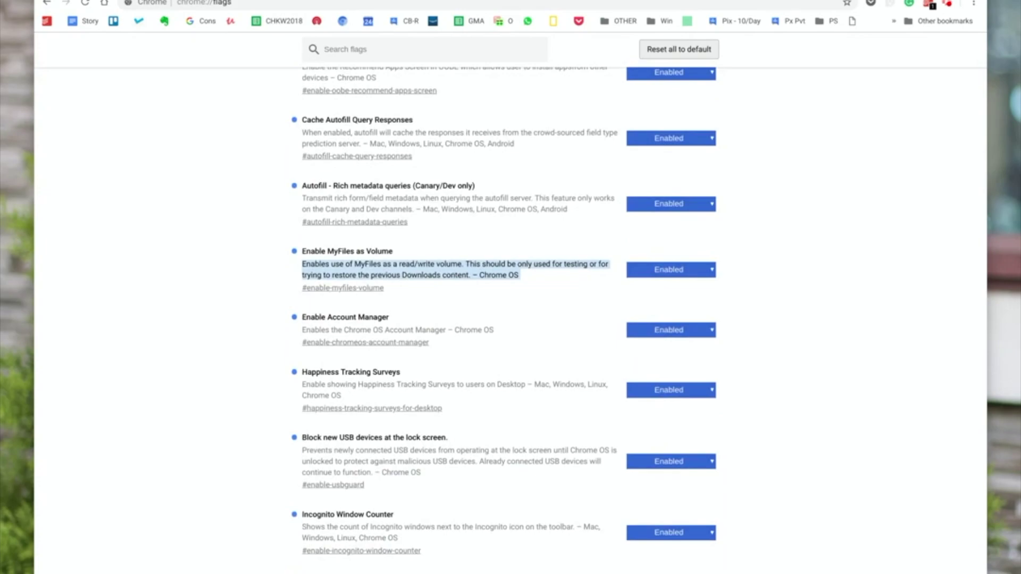
{"action": "left_click", "coordinate": [509, 272]}
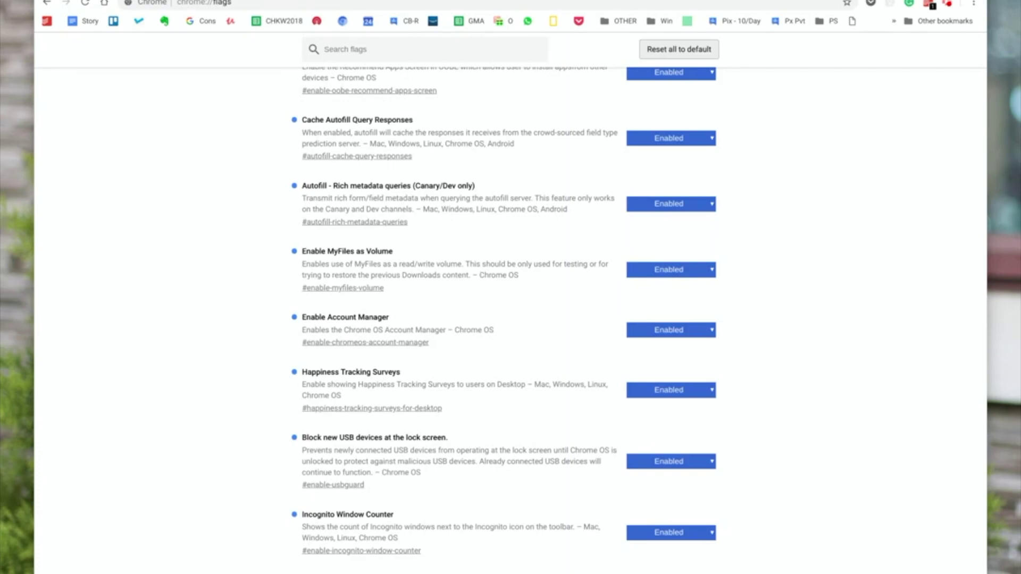
{"action": "key", "text": "alt+shift+m"}
Select and deselect the Downloads and Play files folders in turn.
{"action": "left_click", "coordinate": [442, 122]}
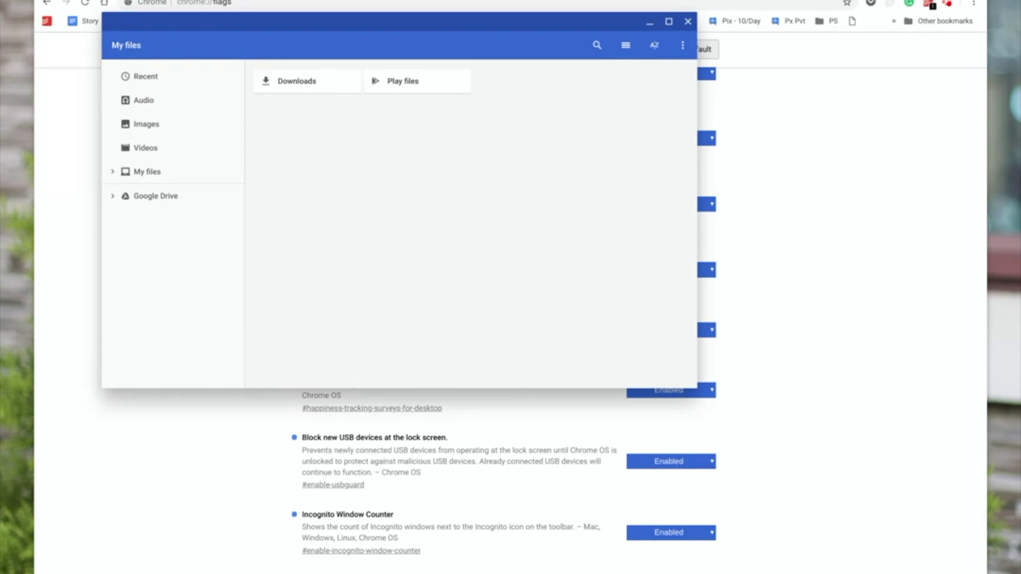
{"action": "left_click", "coordinate": [312, 78]}
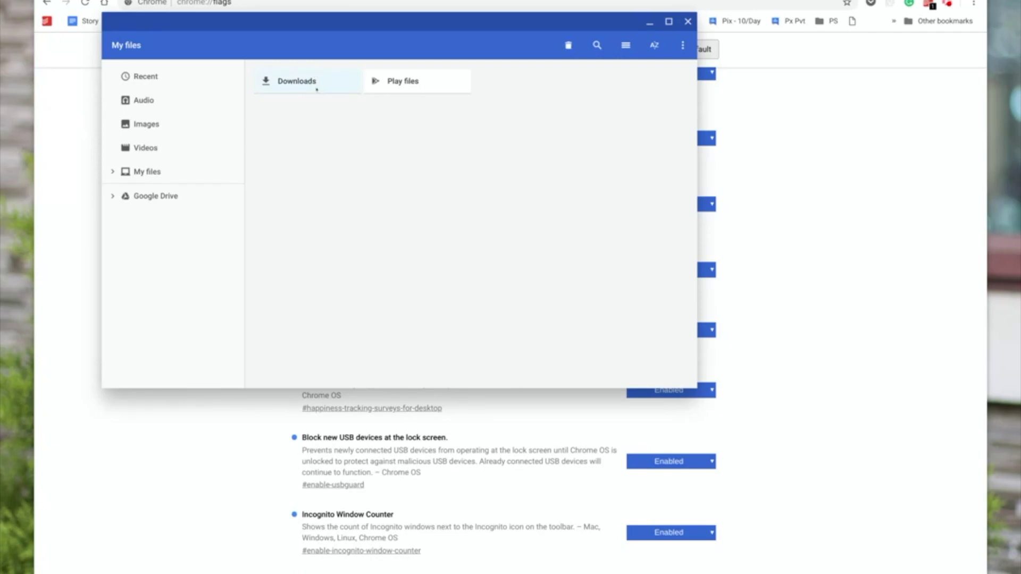
{"action": "left_click", "coordinate": [417, 81]}
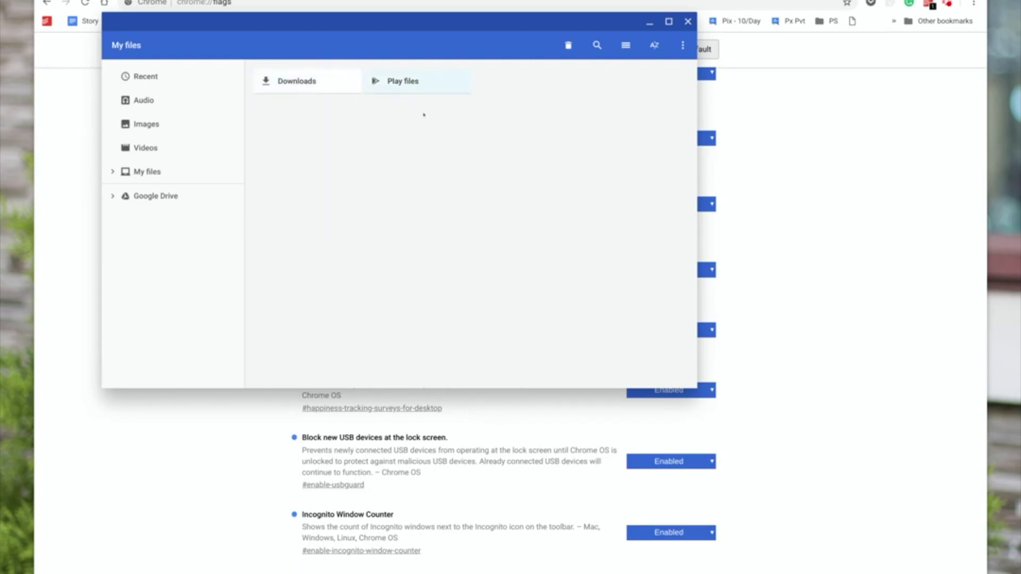
{"action": "left_click", "coordinate": [429, 169]}
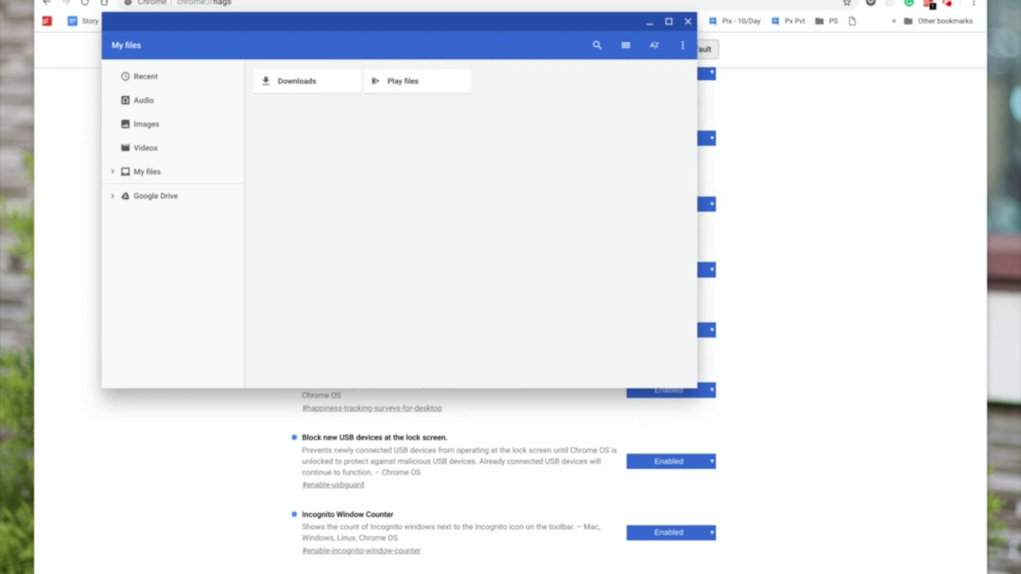
Go to the My files root and right-click its empty area.
{"action": "left_click", "coordinate": [146, 171]}
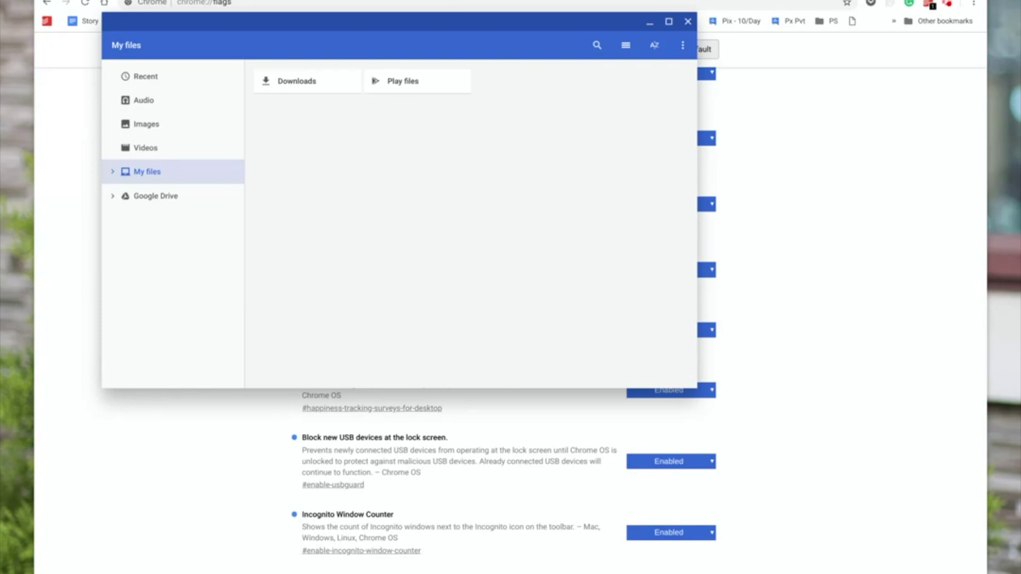
{"action": "left_click", "coordinate": [428, 129]}
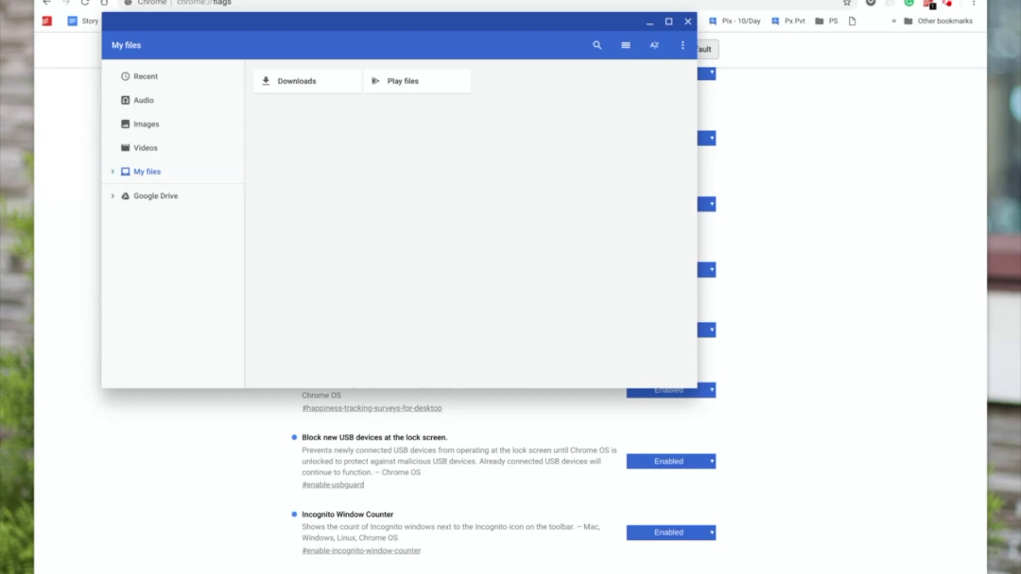
{"action": "right_click", "coordinate": [401, 147]}
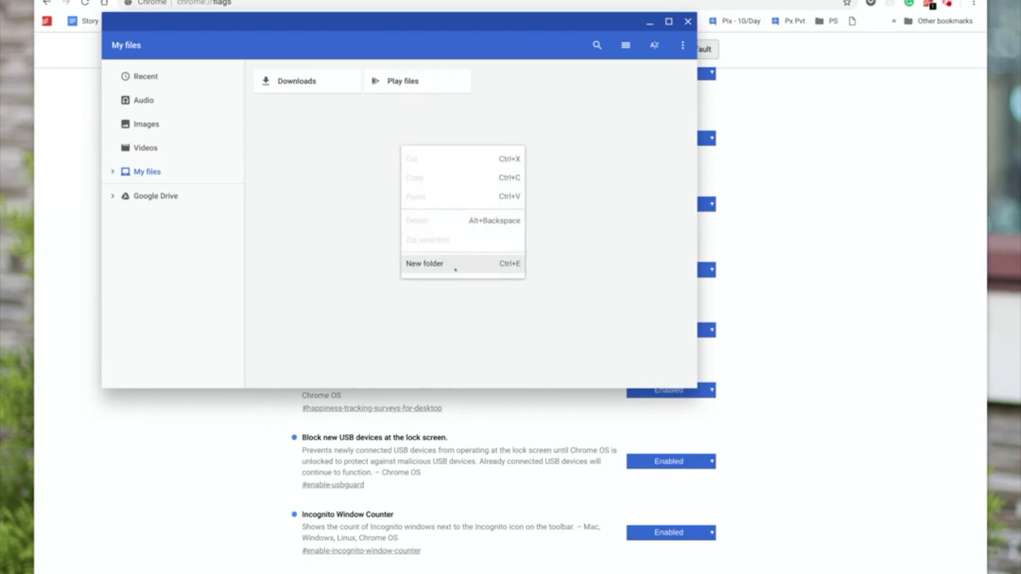
Add a new folder named 'New Folder - 1' at the My files root beside Downloads and Play files.
{"action": "left_click", "coordinate": [456, 264]}
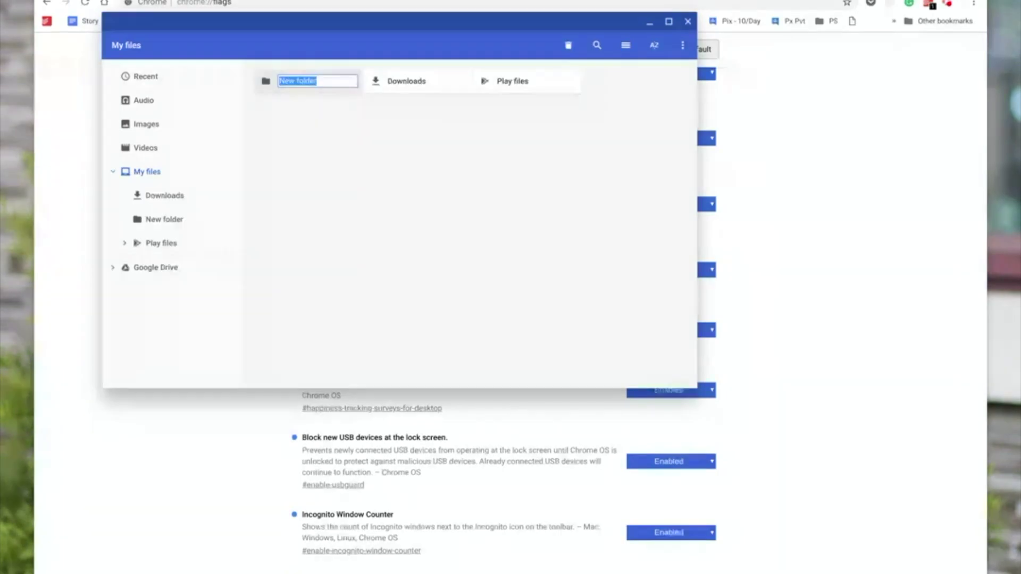
{"action": "type", "text": "New"}
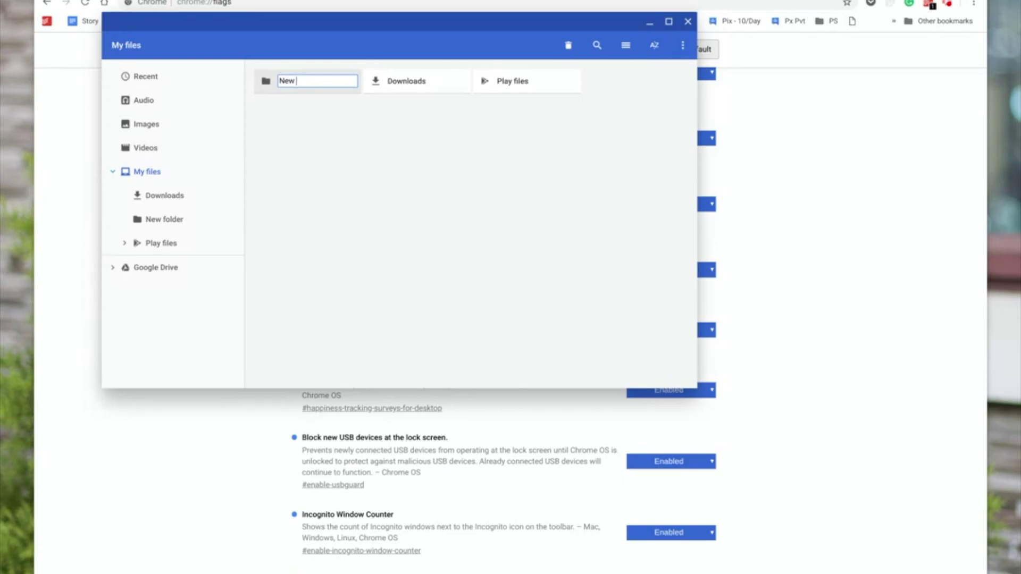
{"action": "type", "text": "Folder - 1"}
{"action": "key", "text": "Return"}
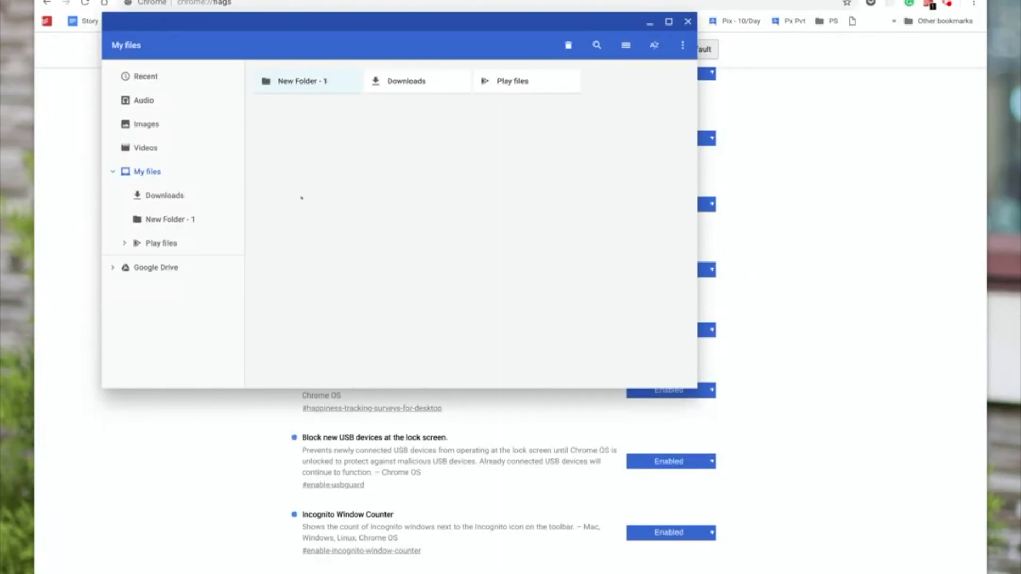
{"action": "left_click", "coordinate": [308, 189]}
Open New Folder - 1 to confirm it is empty and review its folder and general options menus.
{"action": "double_click", "coordinate": [313, 84]}
{"action": "right_click", "coordinate": [311, 127]}
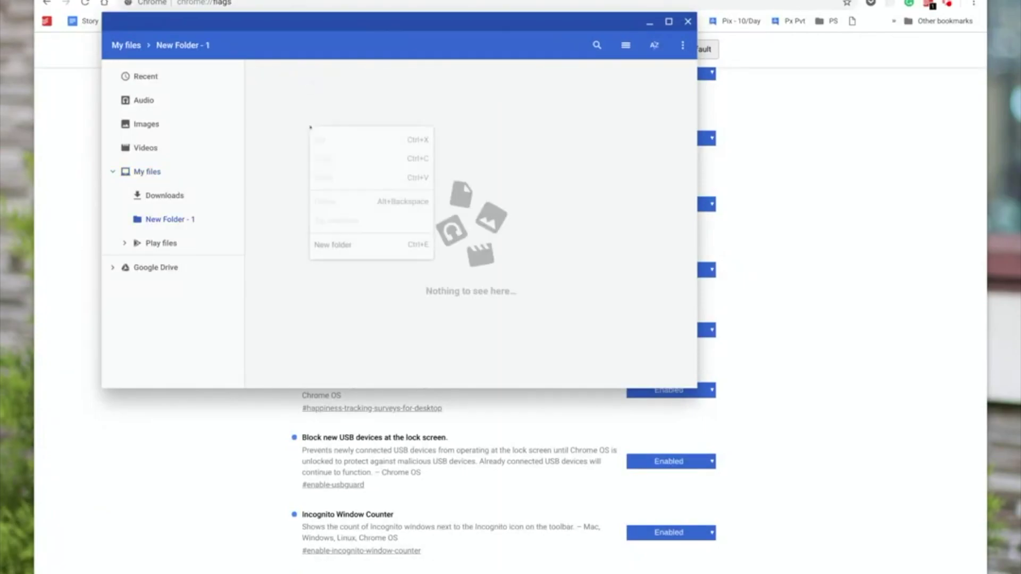
{"action": "left_click", "coordinate": [265, 175]}
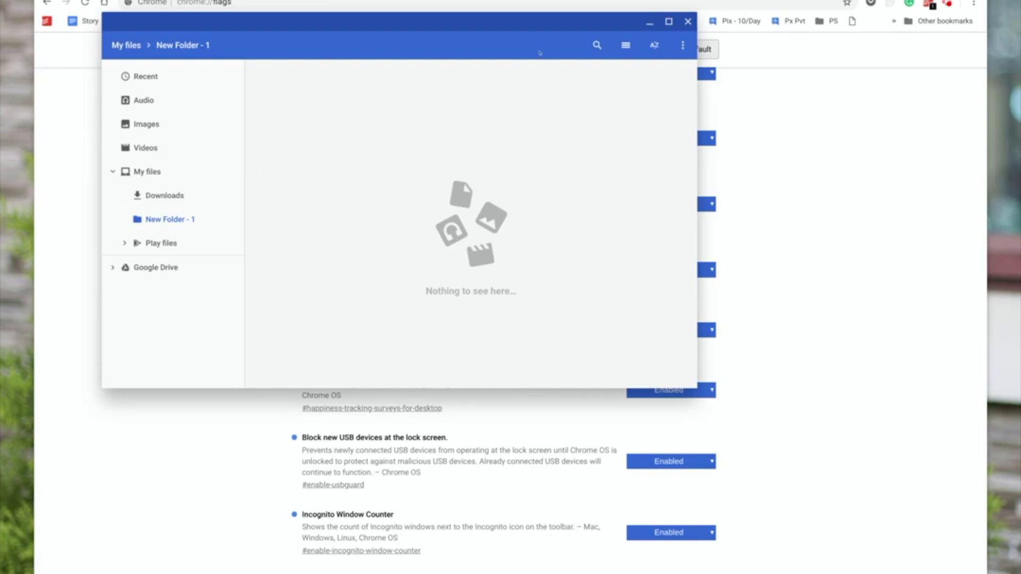
{"action": "left_click", "coordinate": [683, 45]}
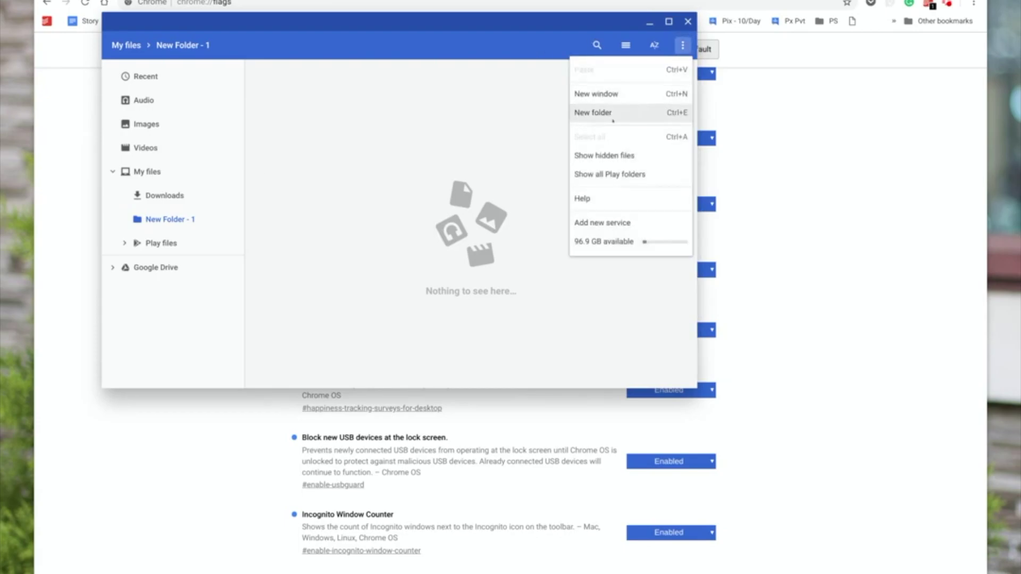
{"action": "left_click", "coordinate": [377, 188]}
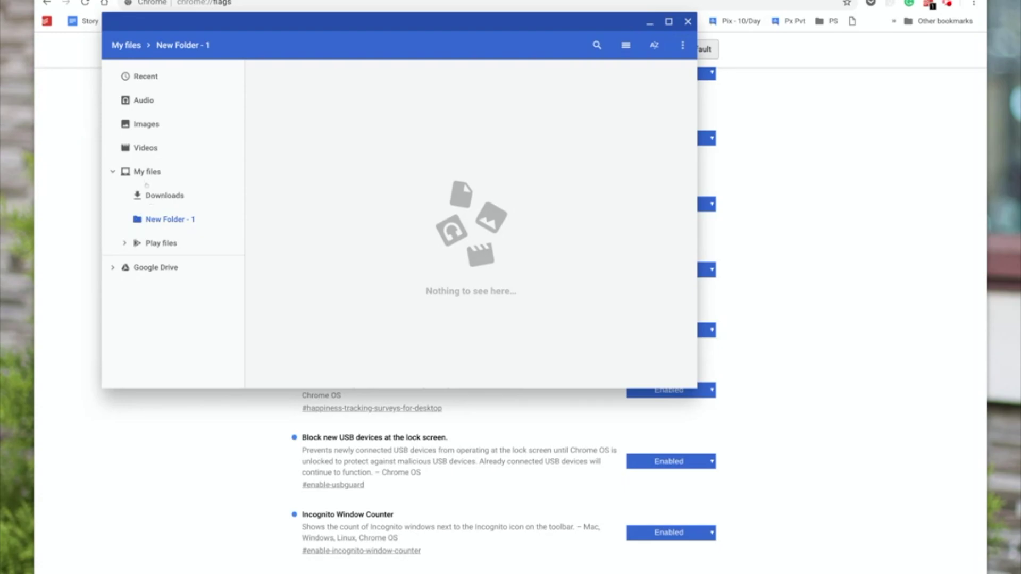
Switch between Downloads and My files, ending on the Downloads folder's contents.
{"action": "left_click", "coordinate": [162, 196]}
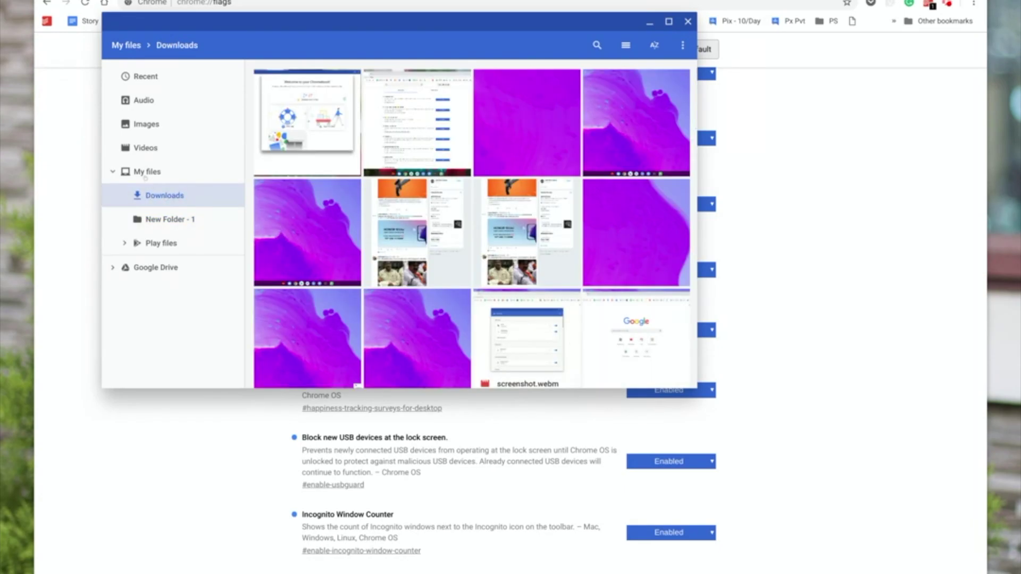
{"action": "left_click", "coordinate": [146, 173]}
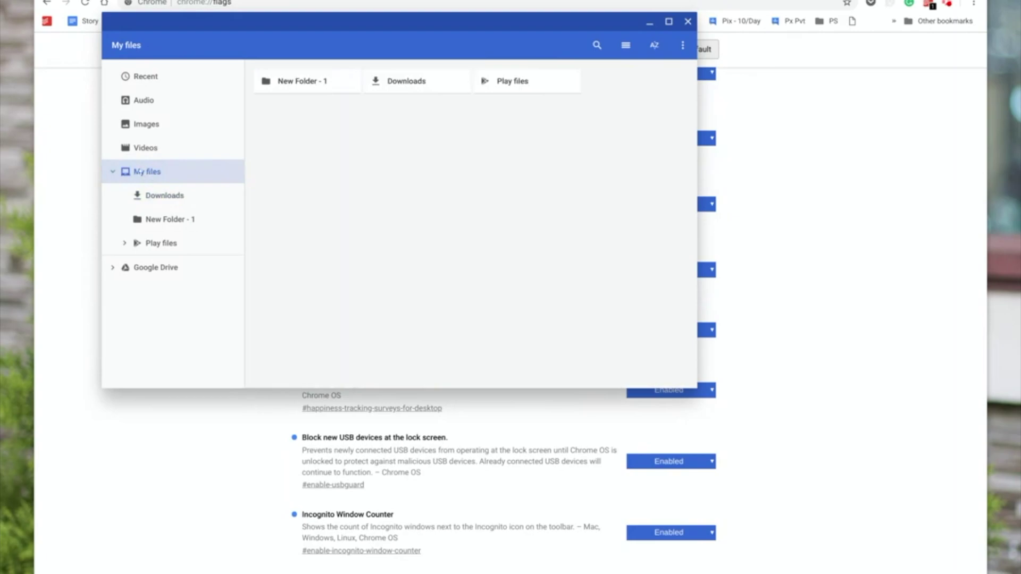
{"action": "left_click", "coordinate": [154, 195]}
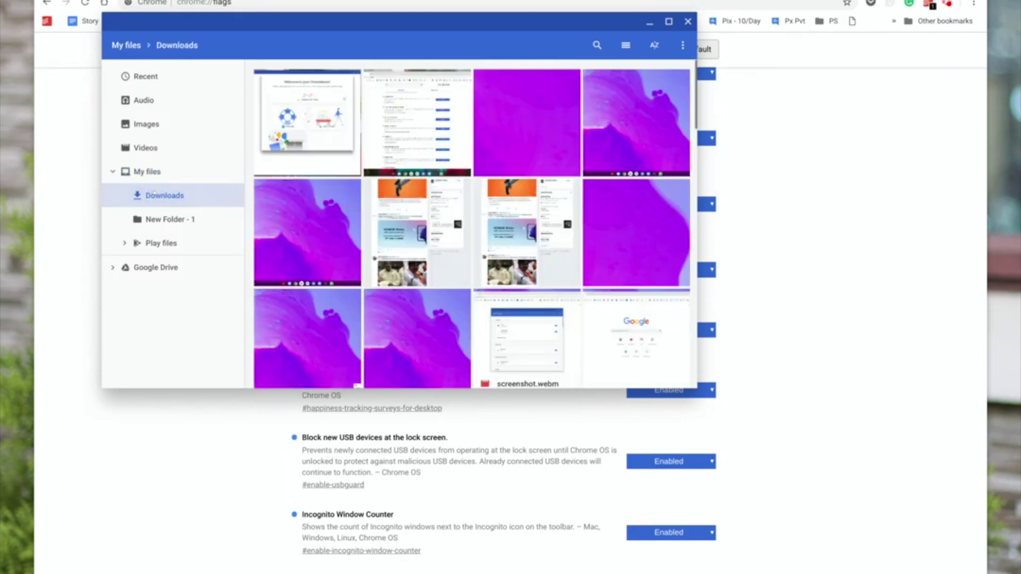